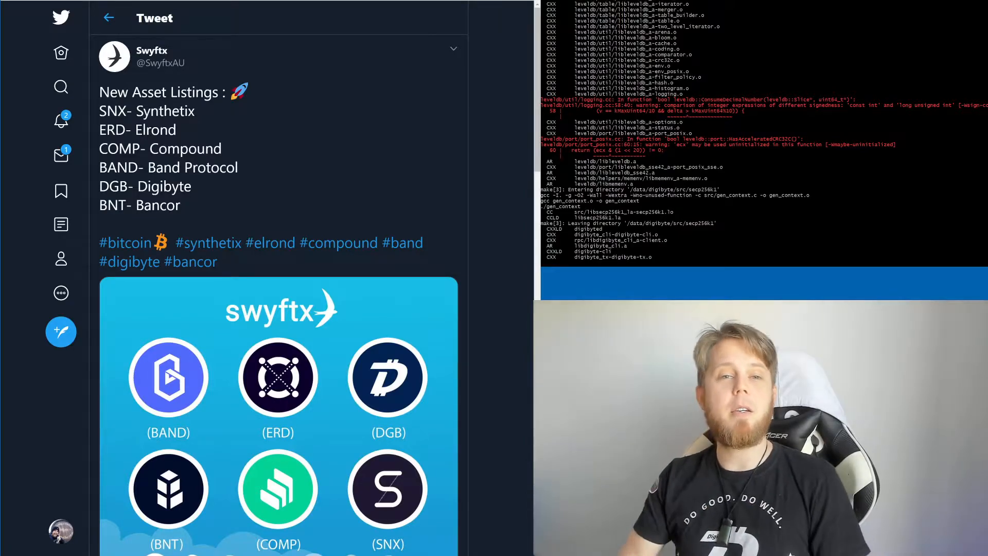
- Browse the Swyftx exchange's full list of tradable assets, then dismiss the Assets menu
{"action": "key", "text": "ctrl+Tab"}
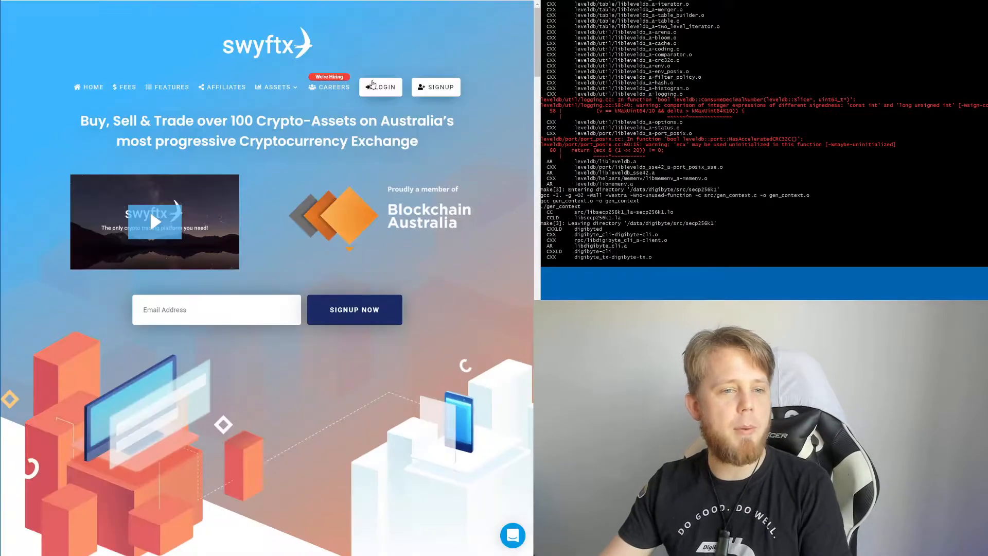
{"action": "left_click", "coordinate": [274, 87]}
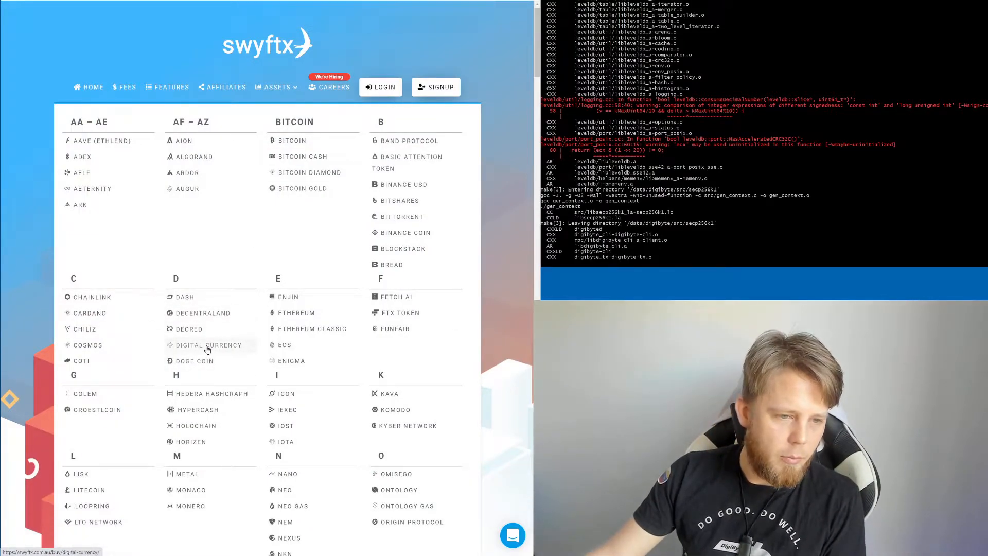
{"action": "left_click", "coordinate": [531, 141]}
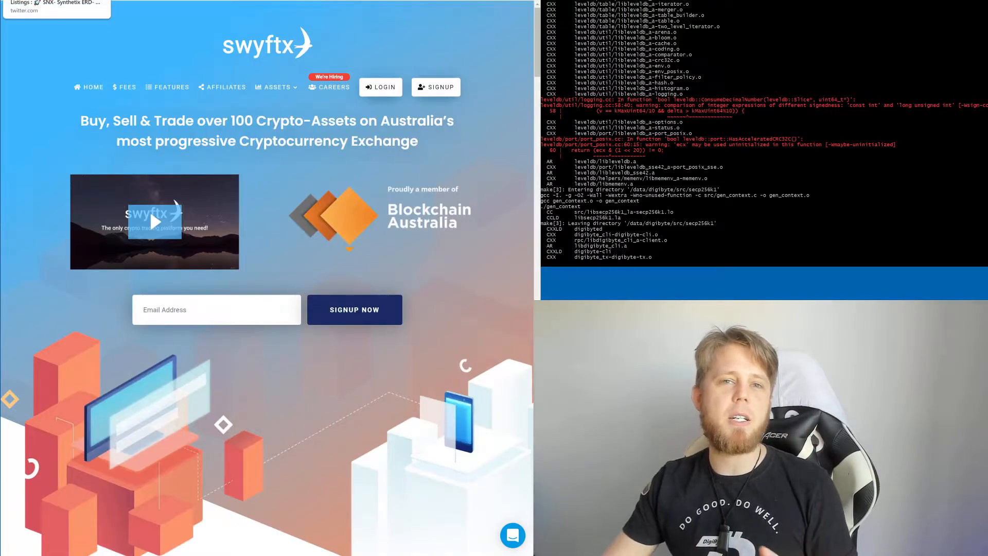
- Read CryptoTEK's tweet on trading DigiByte in the SWIPE wallet, then move to Binance Research's Swipe (SXP) page
{"action": "key", "text": "ctrl+Tab"}
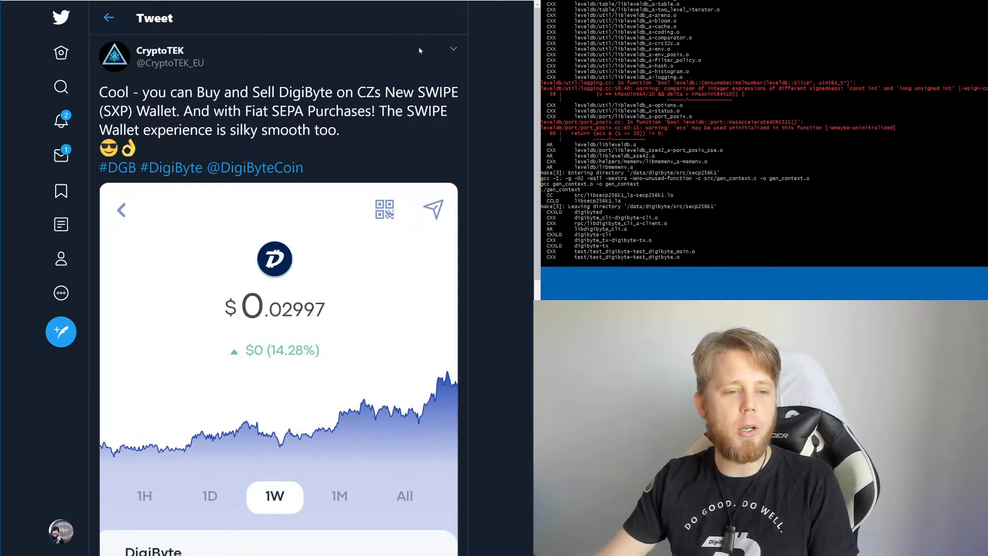
{"action": "scroll", "coordinate": [420, 50], "scroll_direction": "down", "scroll_amount": 5}
{"action": "scroll", "coordinate": [463, 154], "scroll_direction": "down", "scroll_amount": 5}
{"action": "scroll", "coordinate": [484, 218], "scroll_direction": "up", "scroll_amount": 5}
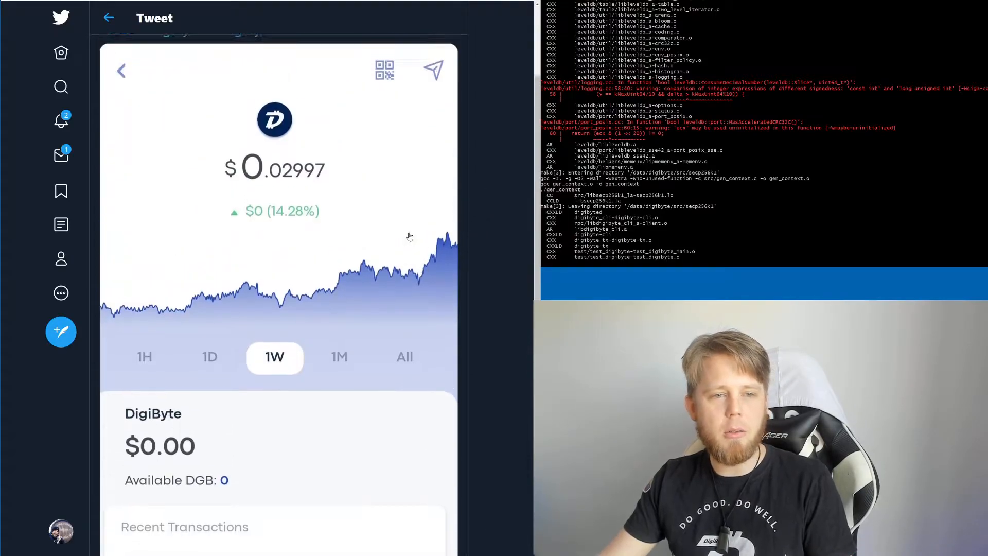
{"action": "scroll", "coordinate": [417, 216], "scroll_direction": "up", "scroll_amount": 5}
{"action": "key", "text": "ctrl+Tab"}
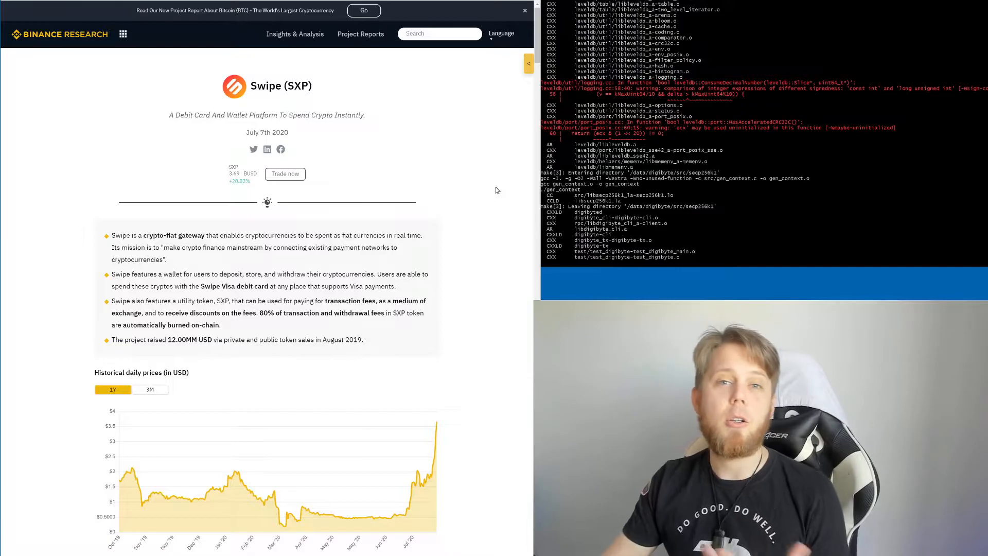
{"action": "scroll", "coordinate": [496, 186], "scroll_direction": "down", "scroll_amount": 15}
{"action": "scroll", "coordinate": [489, 182], "scroll_direction": "down", "scroll_amount": 5}
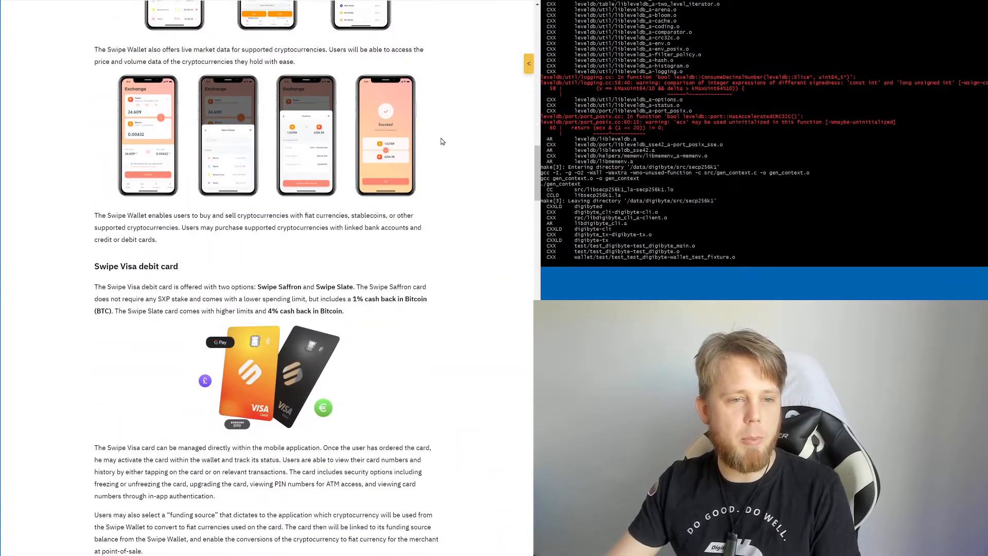